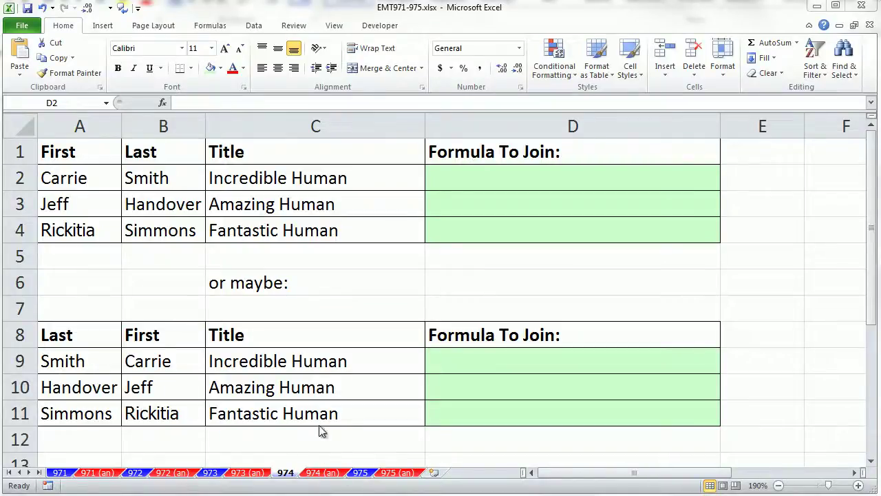
Bring the spreadsheet into focus on cell D2
left_click(422, 13)
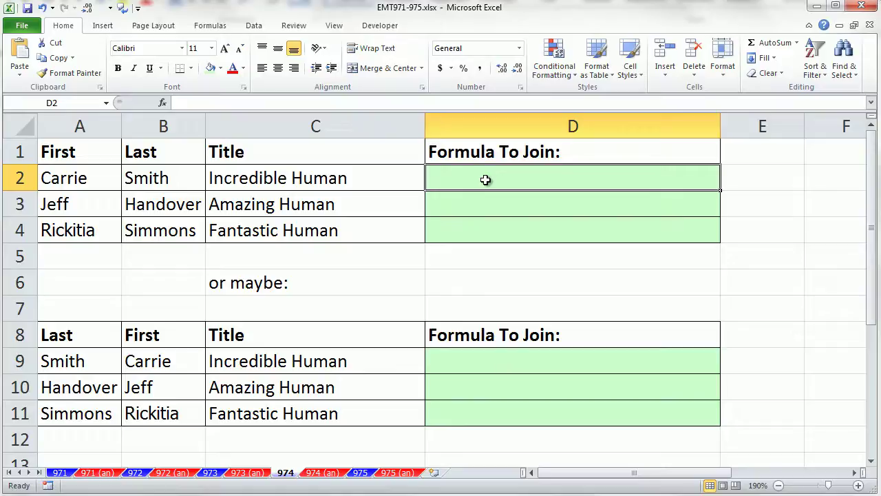
Enter =A2&B2 in D2 to join the first and last names
type("=")
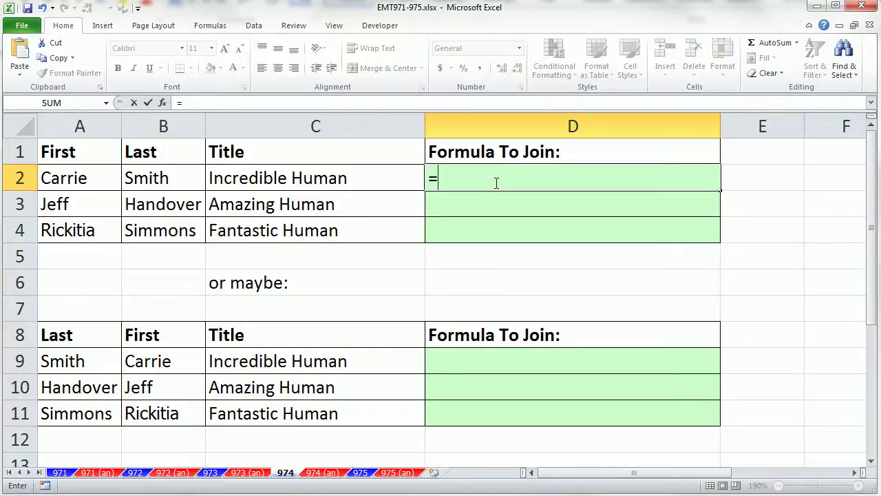
left_click(95, 176)
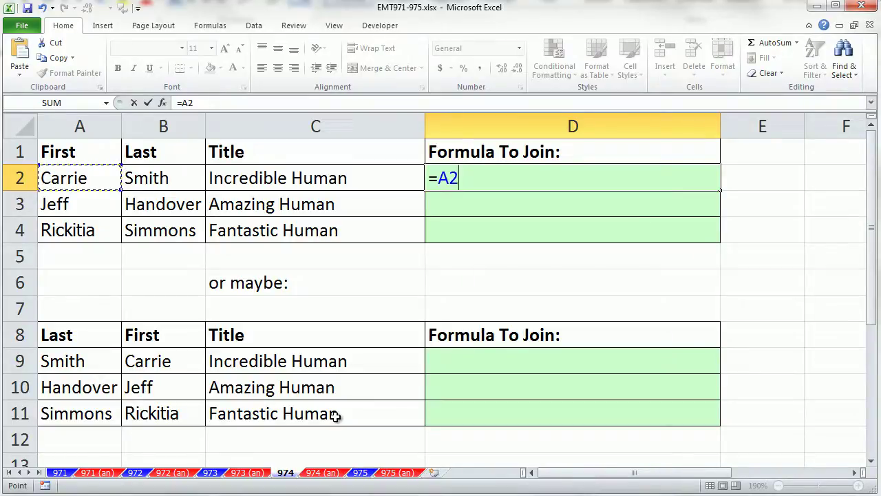
type("&")
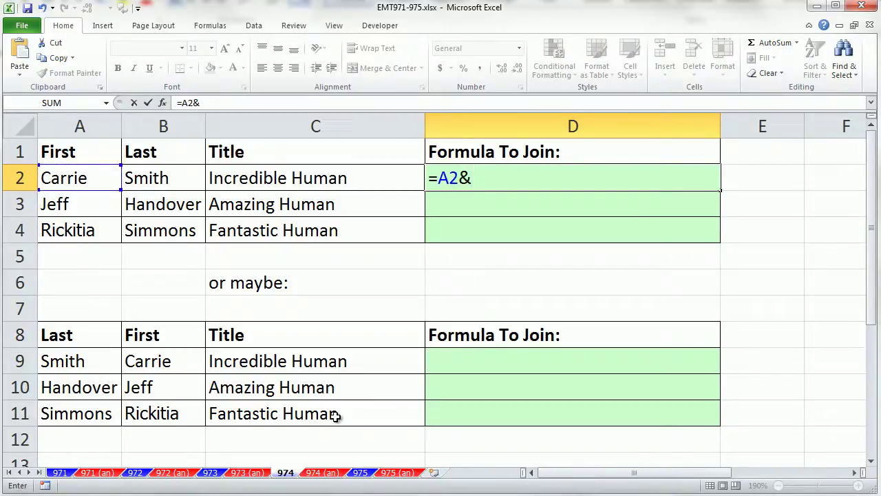
left_click(166, 177)
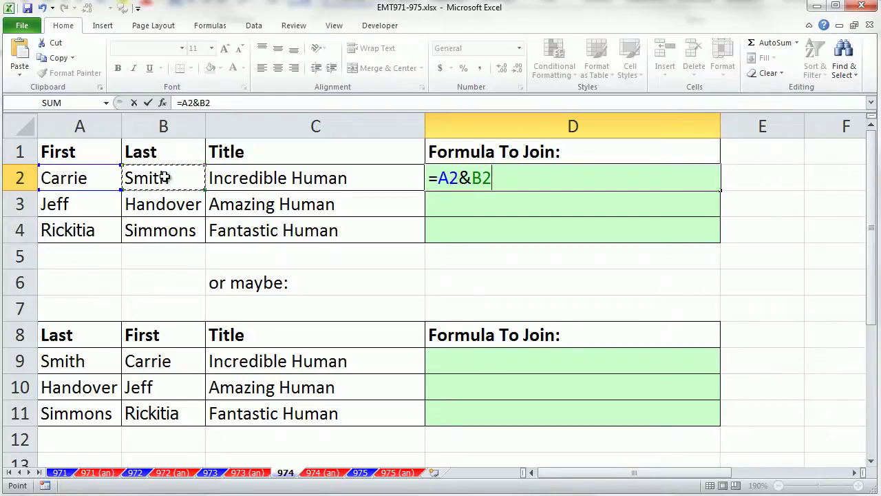
key("ctrl+Return")
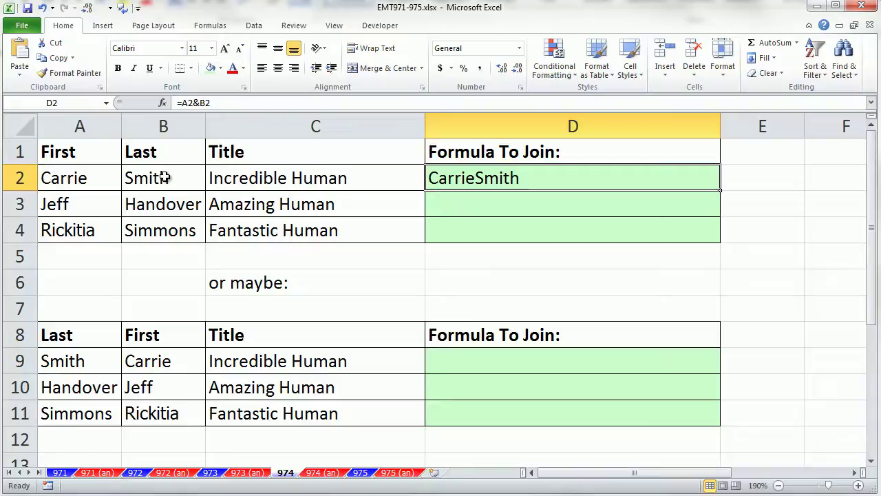
Edit D2's formula to insert a space between the names: =A2&" "&B2
double_click(491, 177)
left_click(470, 178)
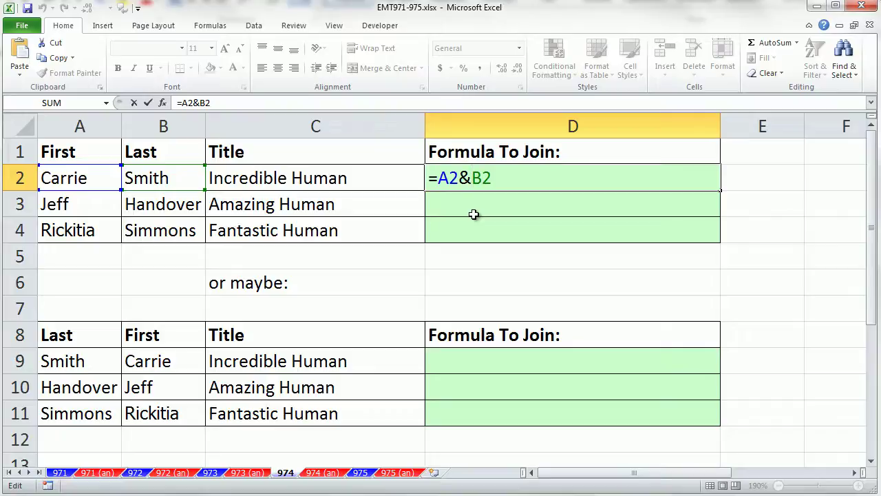
type("\"")
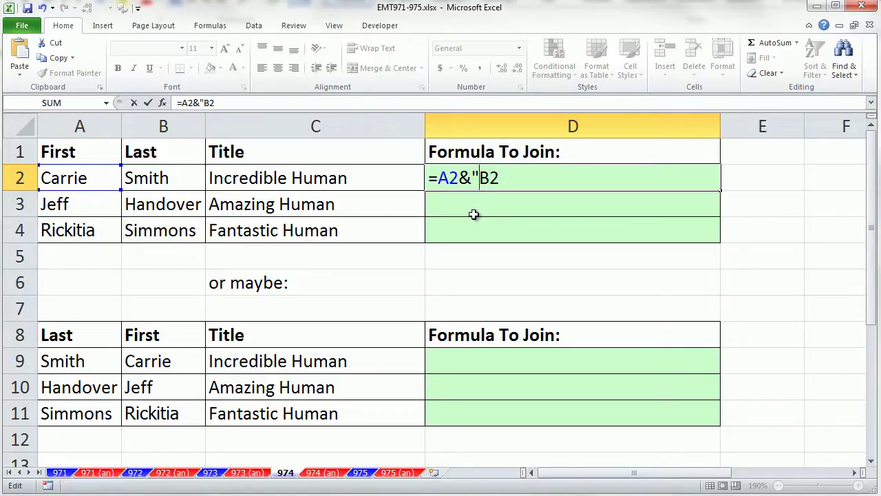
type(" \"")
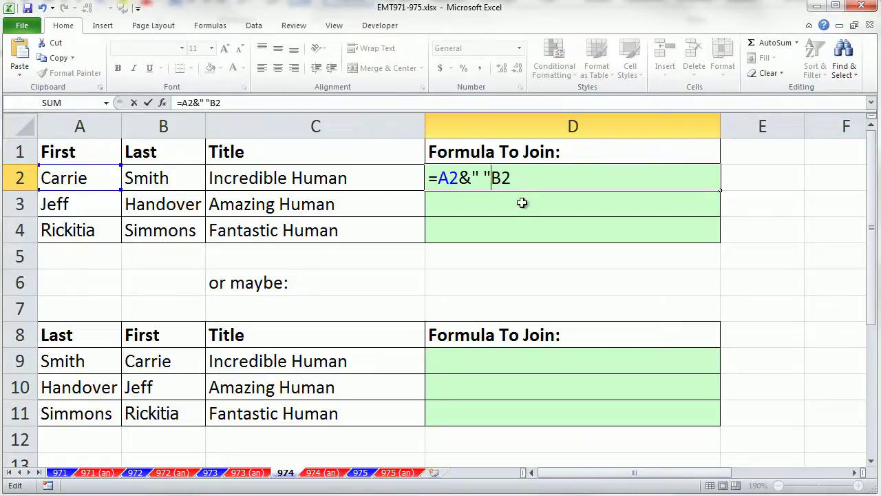
type("&")
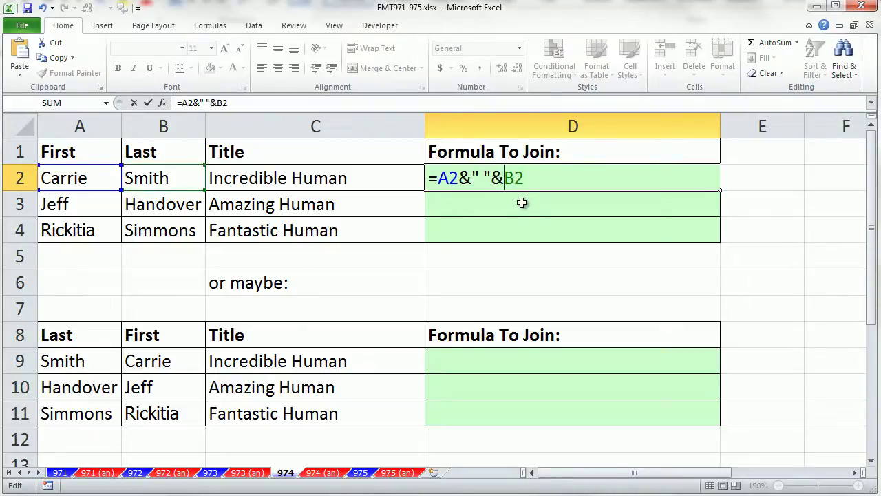
Extend D2 to =A2&" "&B2&", "&C2 and fill it down to D3:D4
key("ctrl+Return")
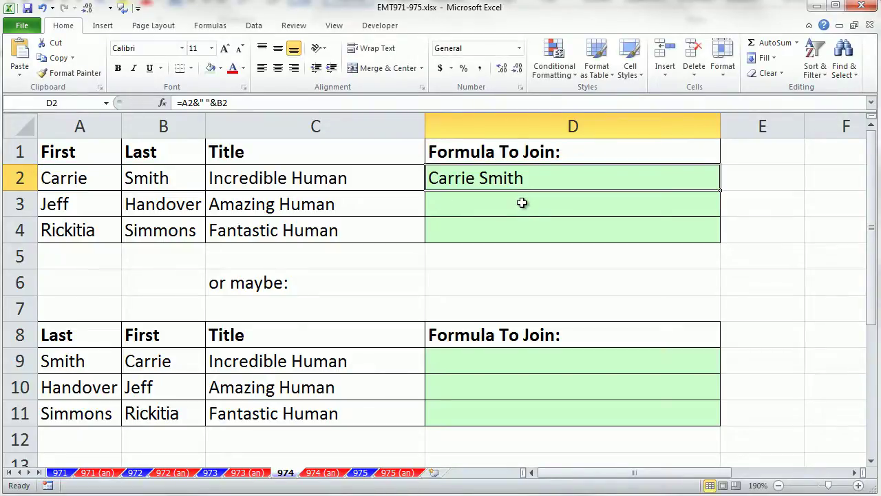
double_click(493, 180)
left_click(545, 176)
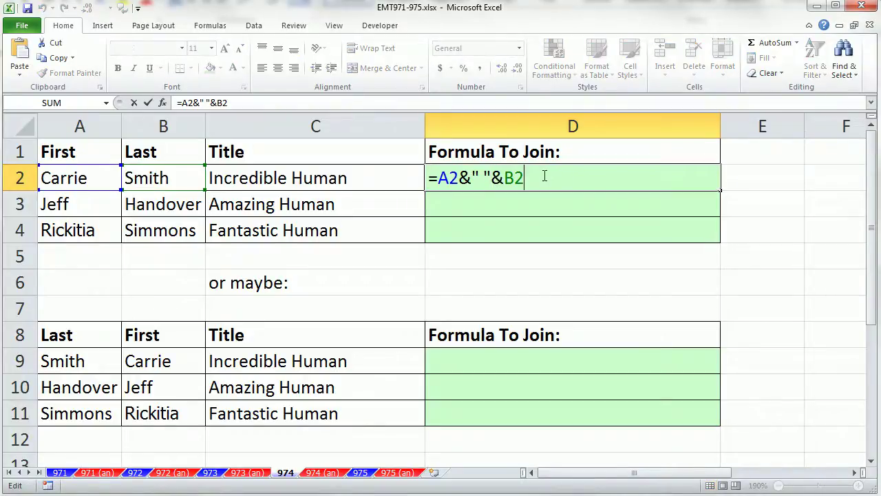
type("&\", \"&")
left_click(357, 178)
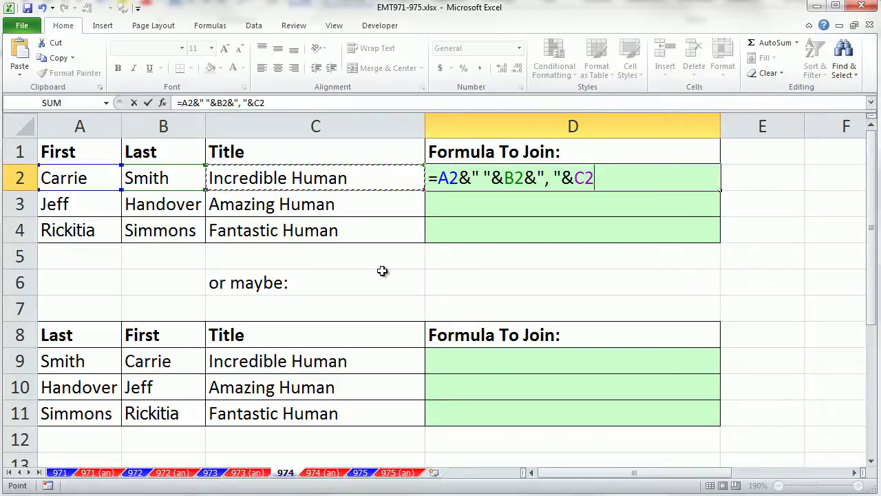
key("ctrl+Return")
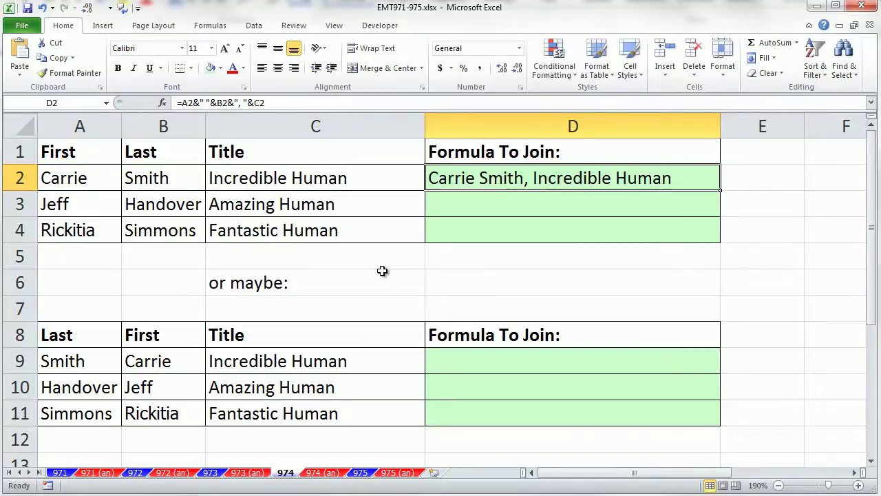
double_click(721, 190)
left_click(455, 359)
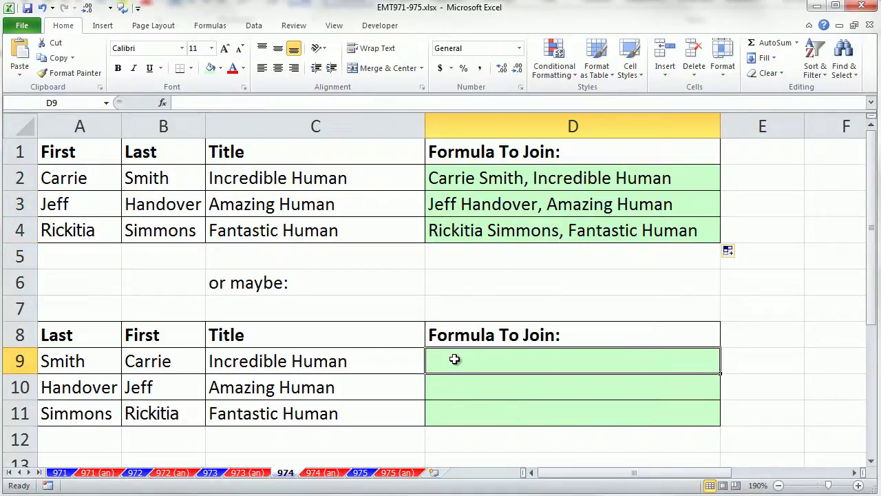
Search functions for 'join text' and discard the unwanted SUM entry in D9
left_click(164, 103)
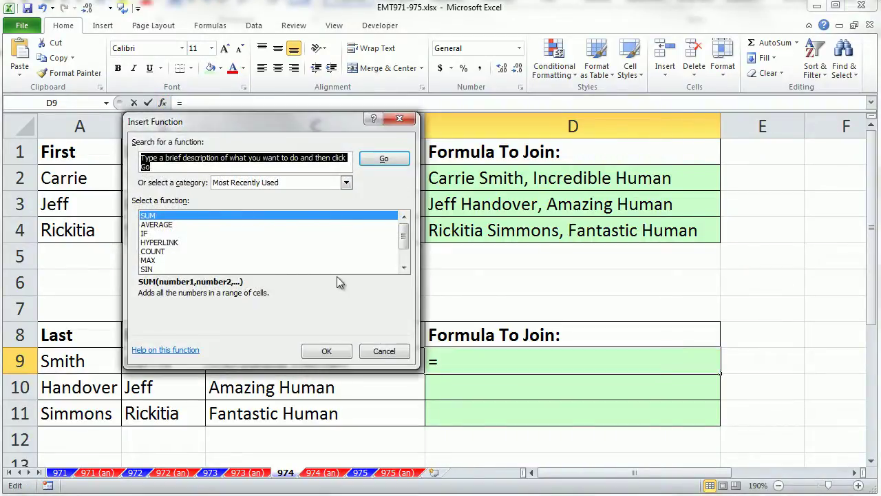
type("join text")
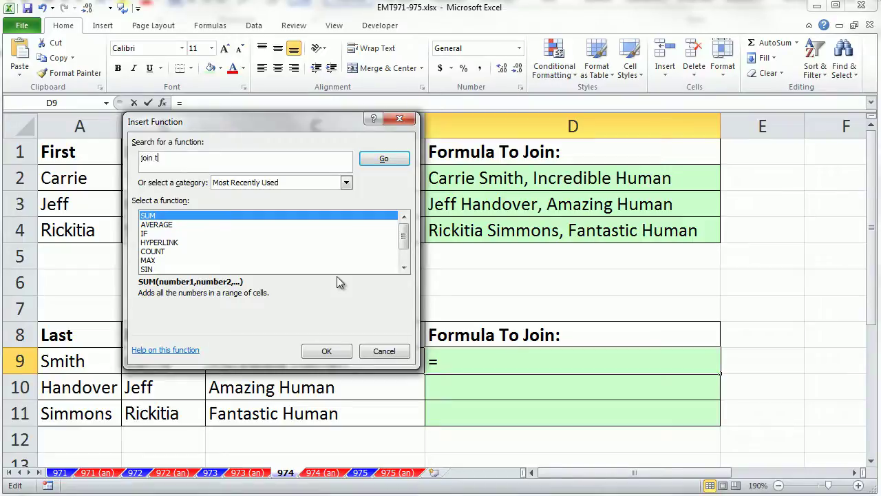
left_click(326, 352)
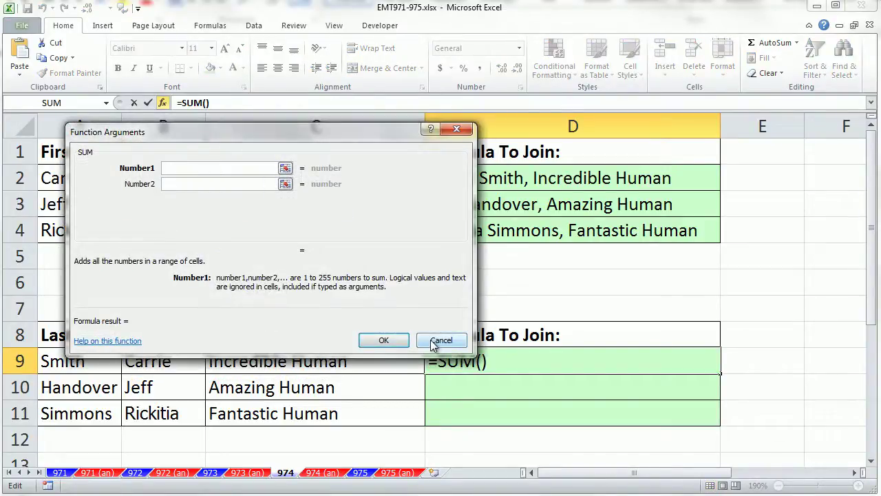
left_click(435, 341)
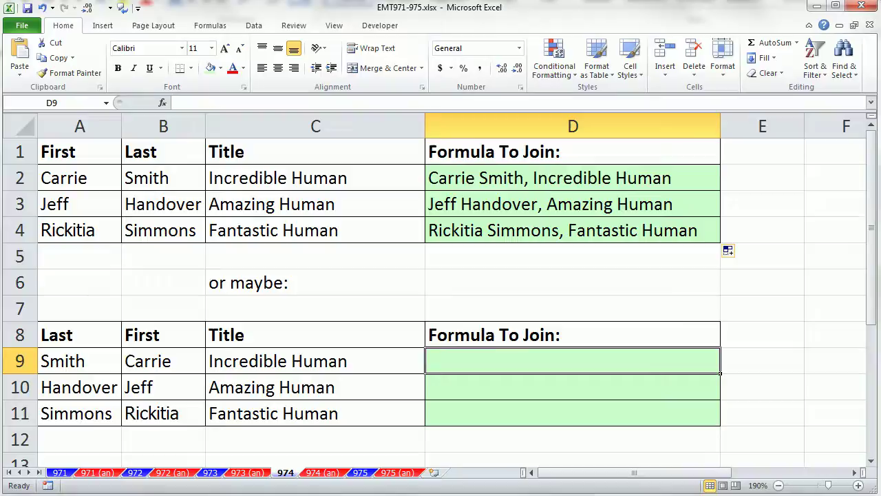
Reopen Insert Function with Shift+F3, search 'join text', and select CONCATENATE
key("shift+F3")
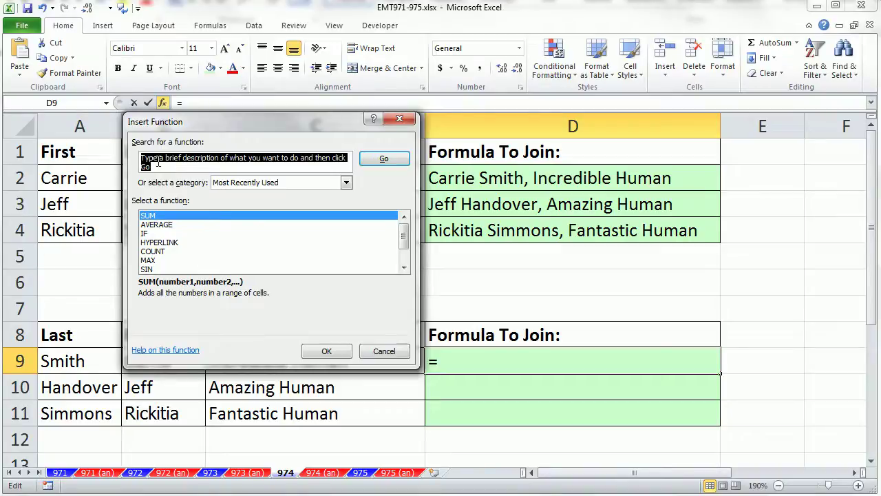
type("join te")
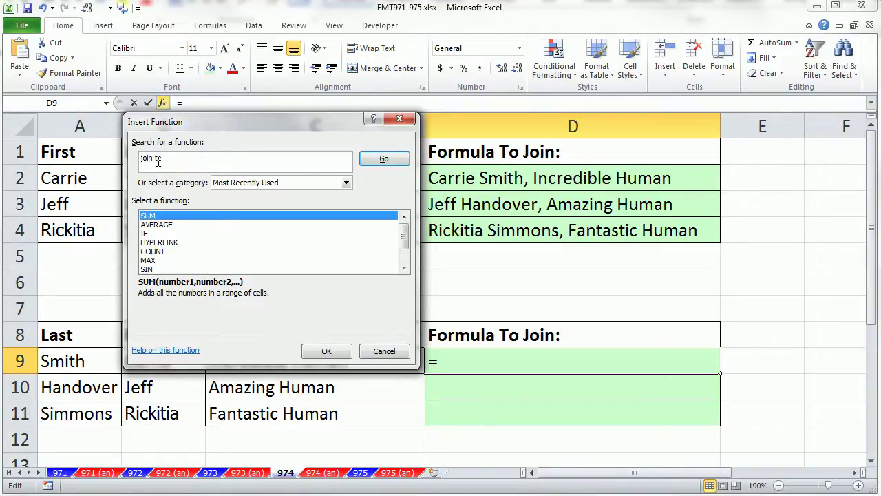
type("xt")
left_click(384, 158)
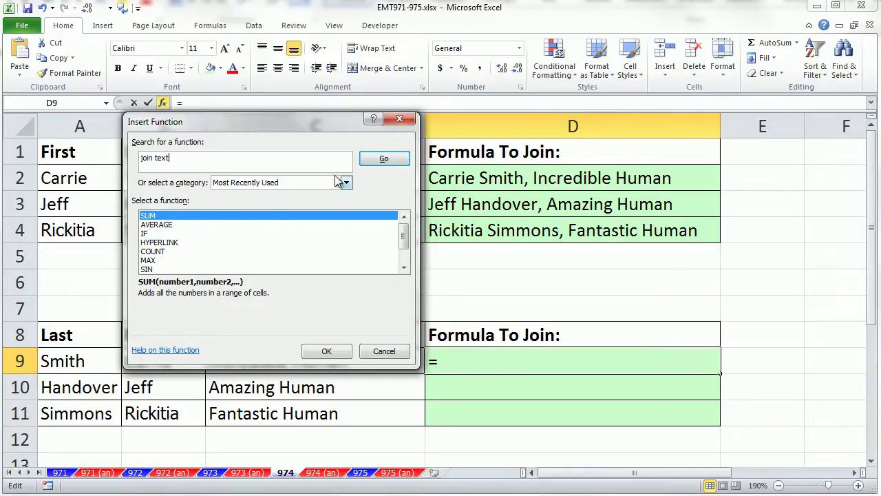
left_click(389, 160)
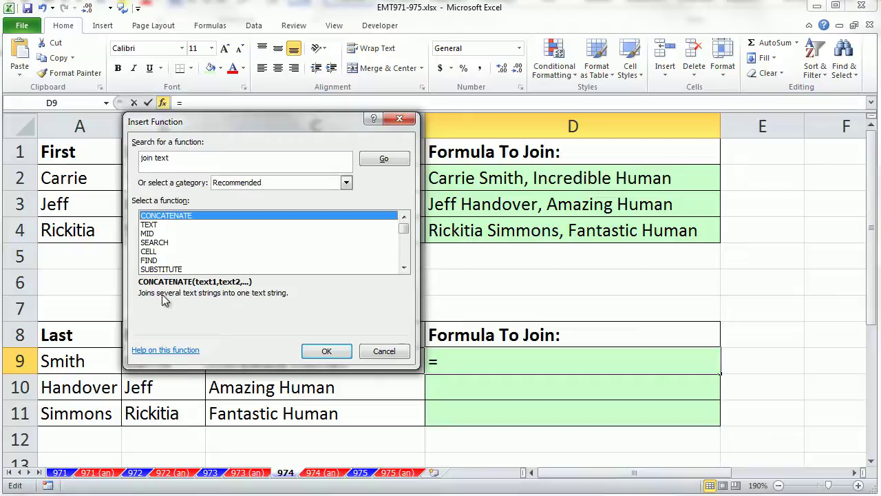
left_click(150, 224)
left_click(150, 234)
left_click(152, 243)
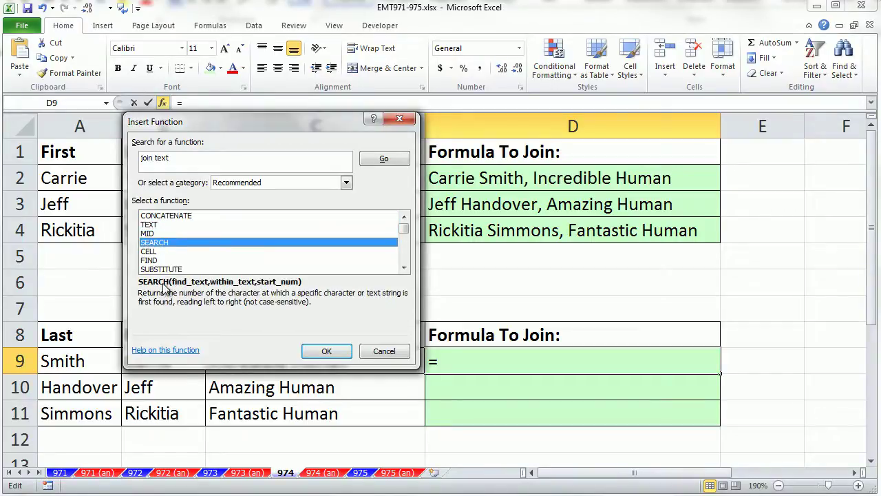
left_click(151, 216)
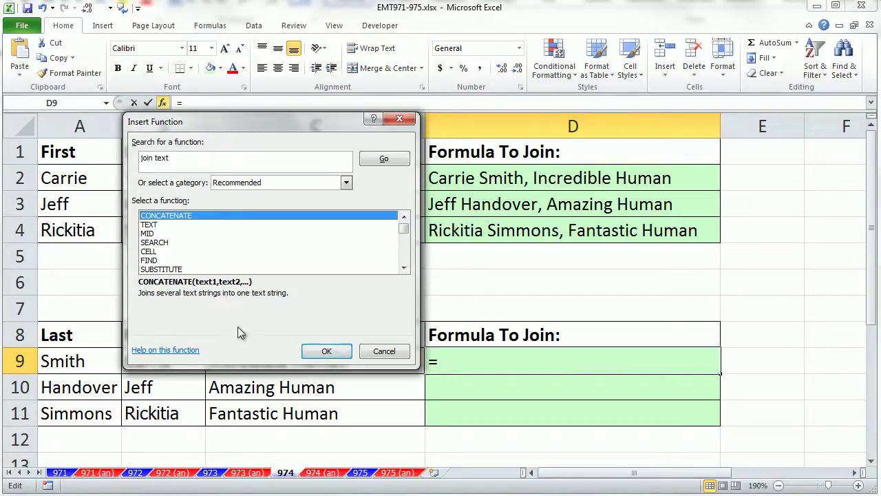
Start CONCATENATE's arguments with A9, a space, and B9 as the first three pieces
left_click(317, 357)
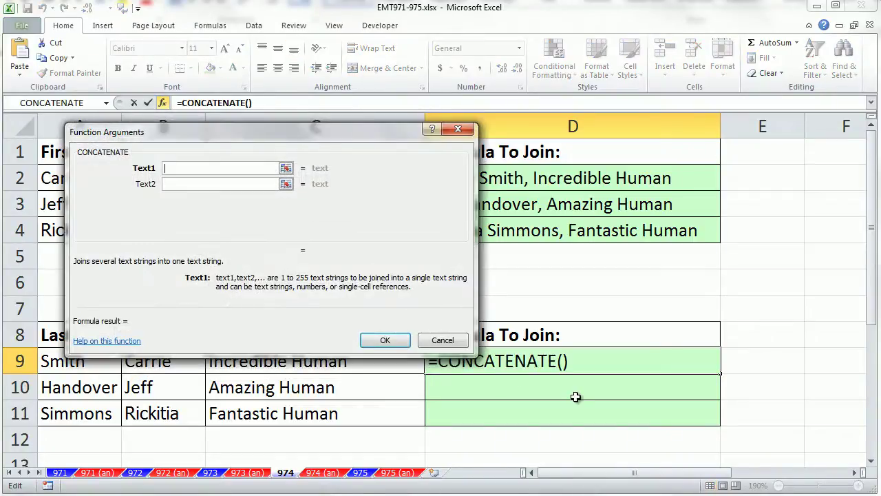
left_click_drag(222, 132, 588, 214)
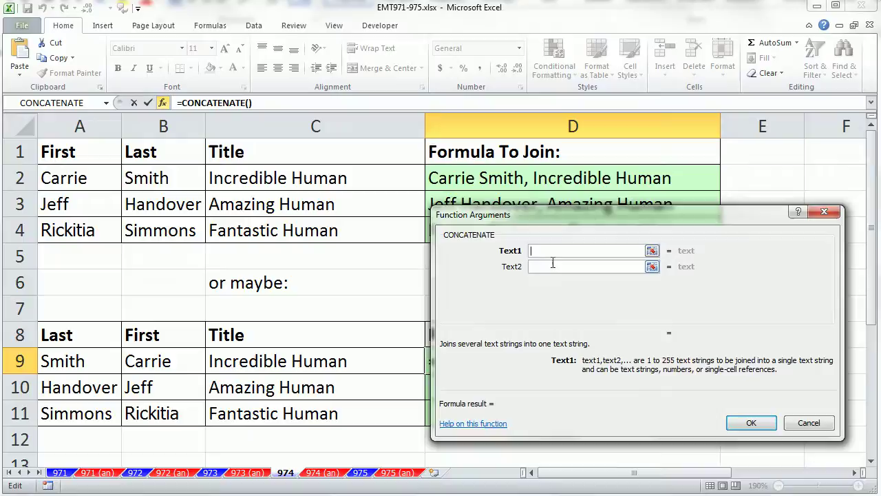
left_click(97, 363)
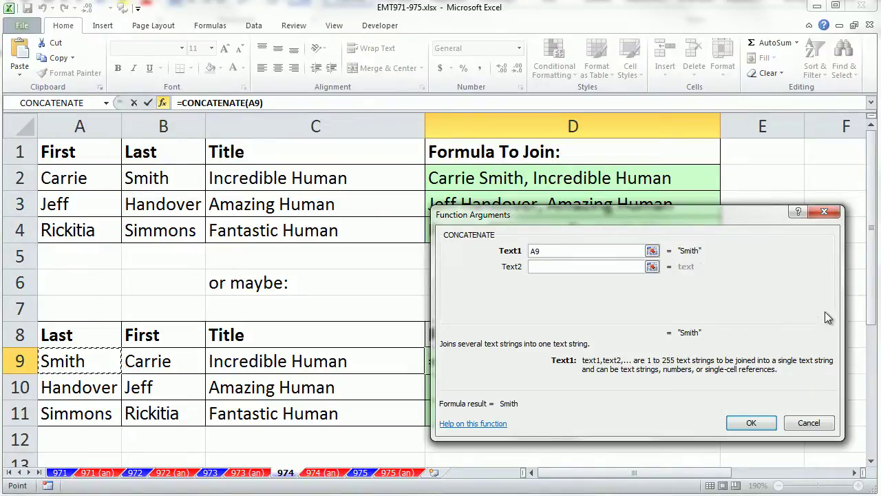
key("Tab")
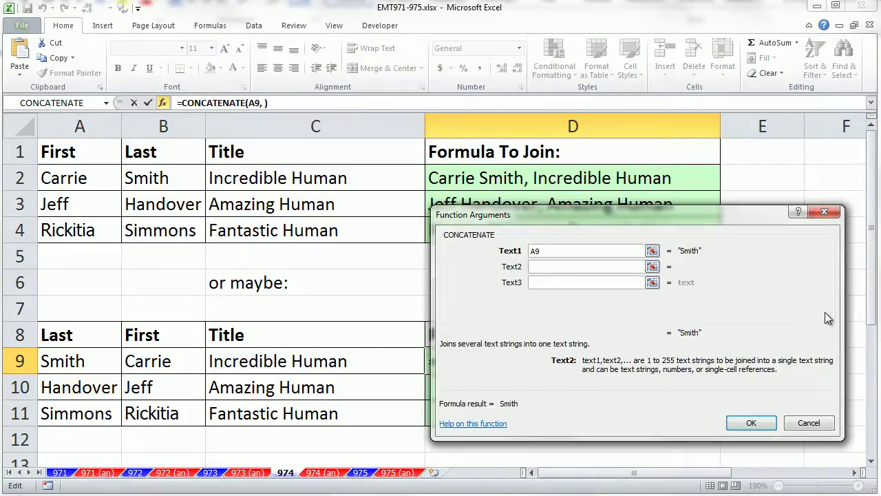
type("\" \"")
key("Tab")
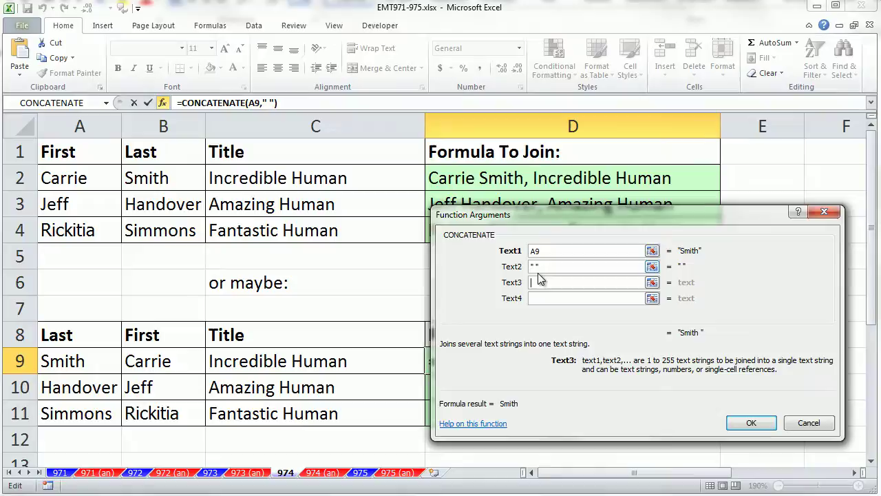
left_click(170, 362)
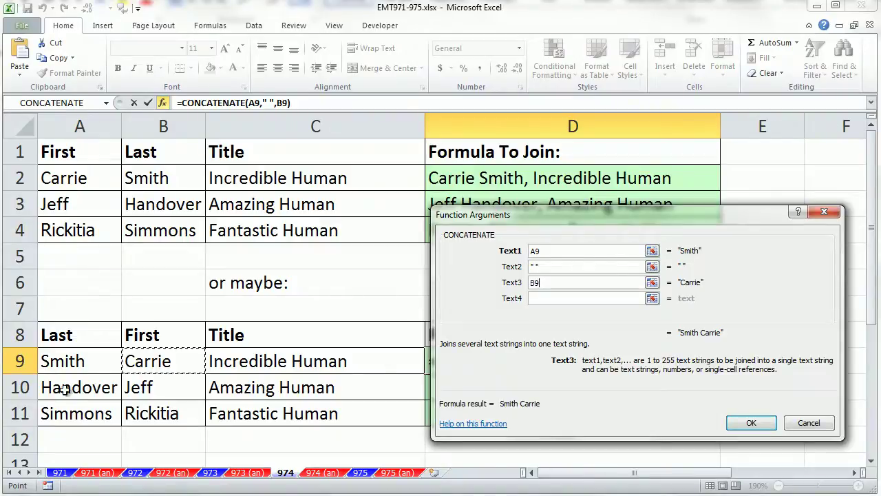
Swap the arguments so Text1 is B9 and Text3 is A9
left_click(550, 251)
left_click(164, 361)
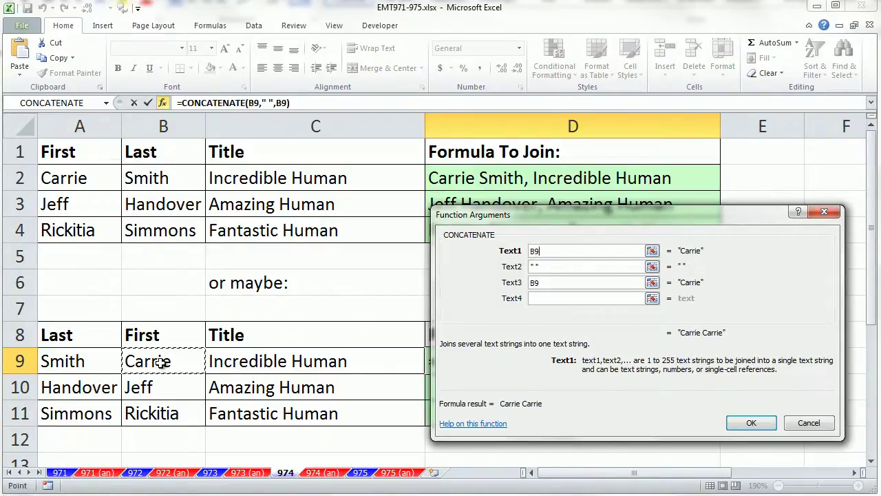
left_click(551, 282)
left_click(82, 360)
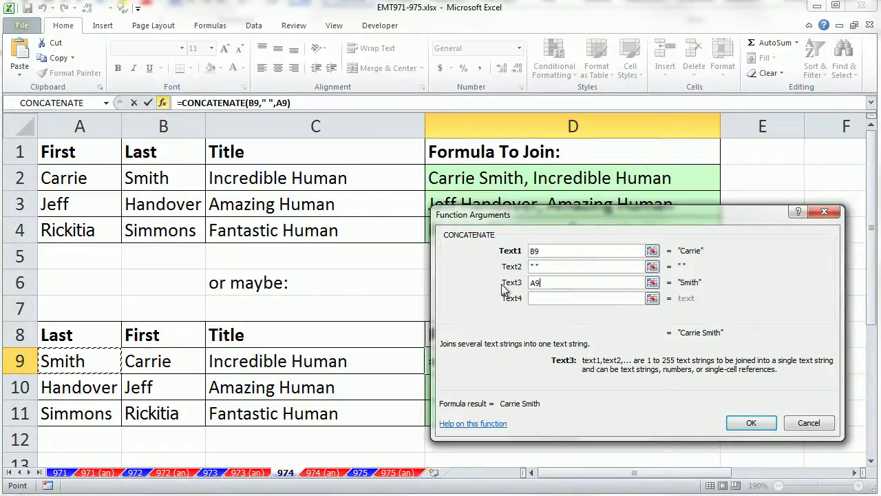
Add ", " as Text4 and C9 as Text5, then confirm the formula
left_click(561, 300)
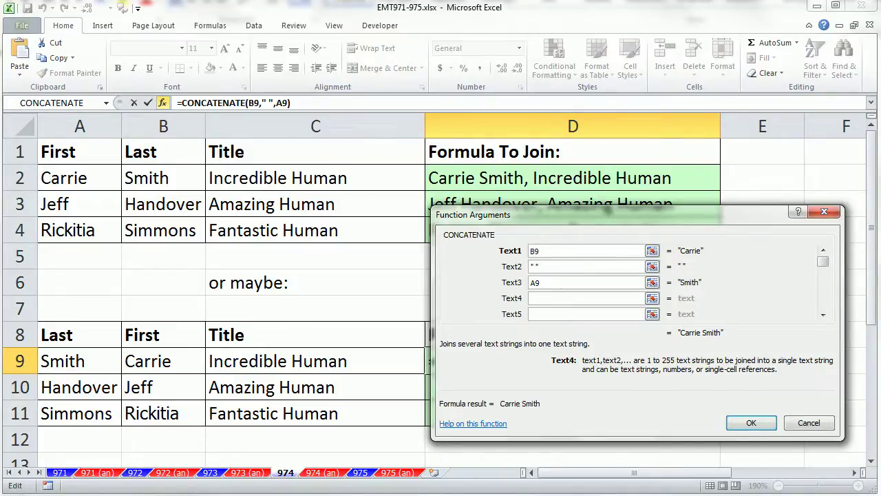
type(",")
key("Tab")
left_click(348, 356)
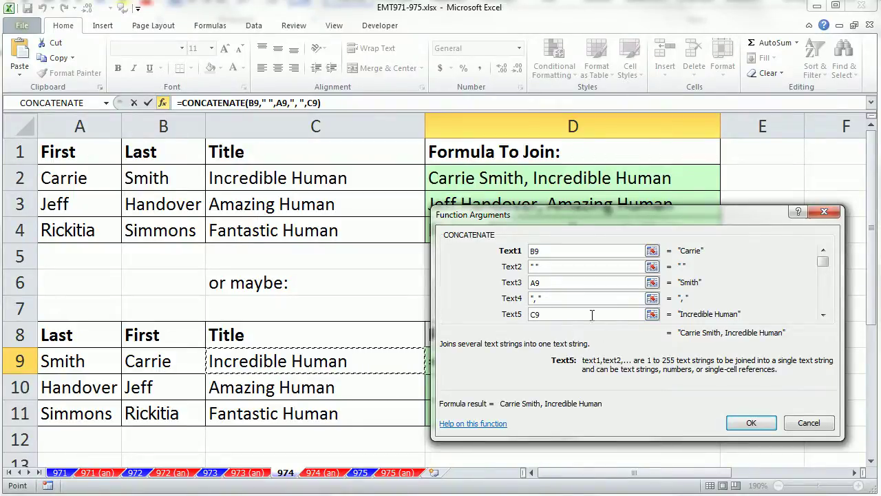
left_click(757, 420)
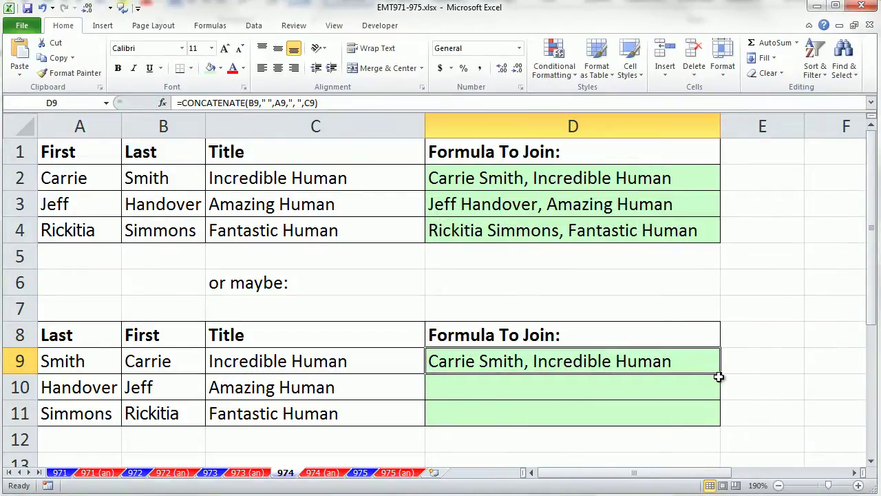
Fill D9's formula down to D11, then compare it with D2's ampersand formula
double_click(720, 373)
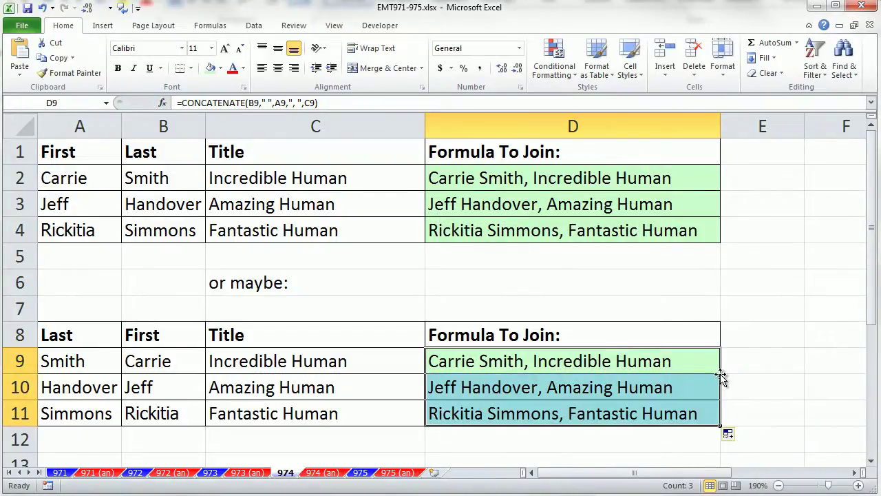
double_click(555, 362)
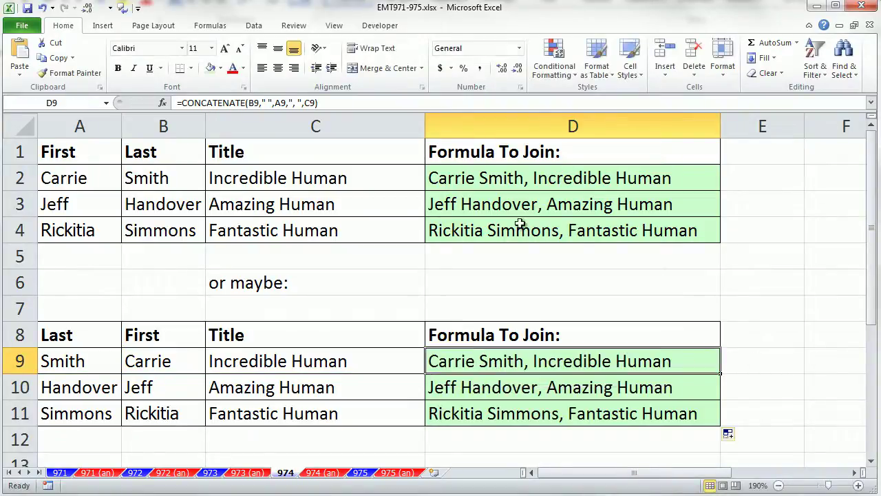
double_click(468, 177)
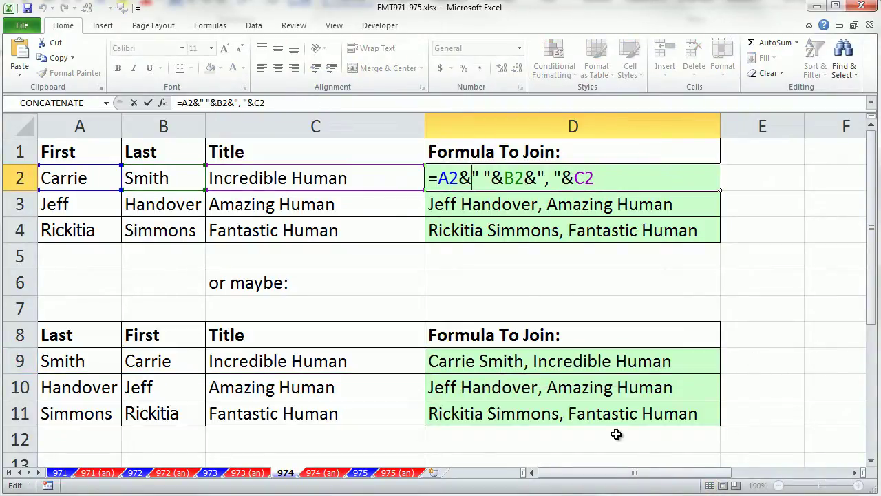